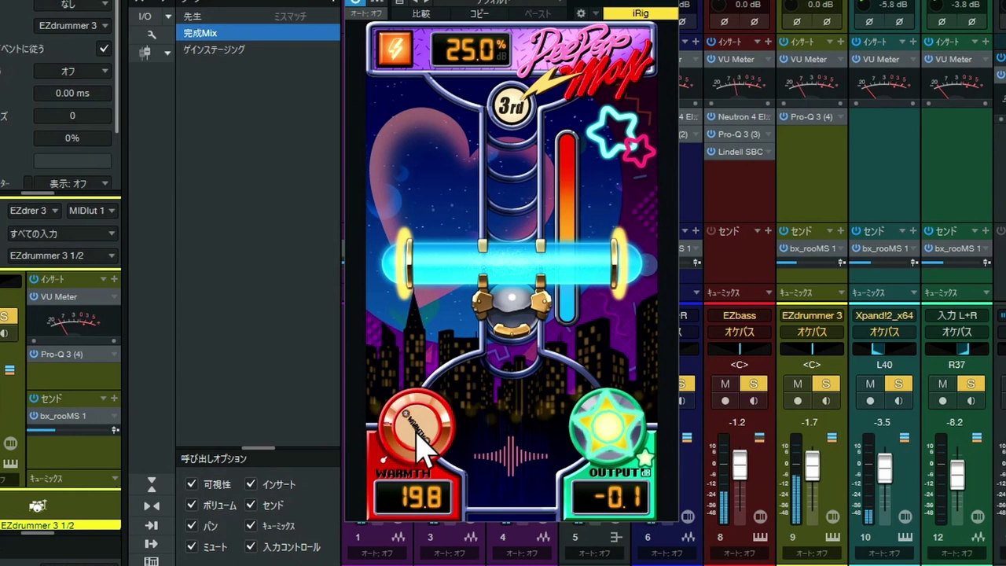
# Set DeePopMax's Warmth to 42.1 and compare the mix with the plug-in switched off and back on.
pyautogui.moveTo(416, 435); pyautogui.dragTo(460, 330)
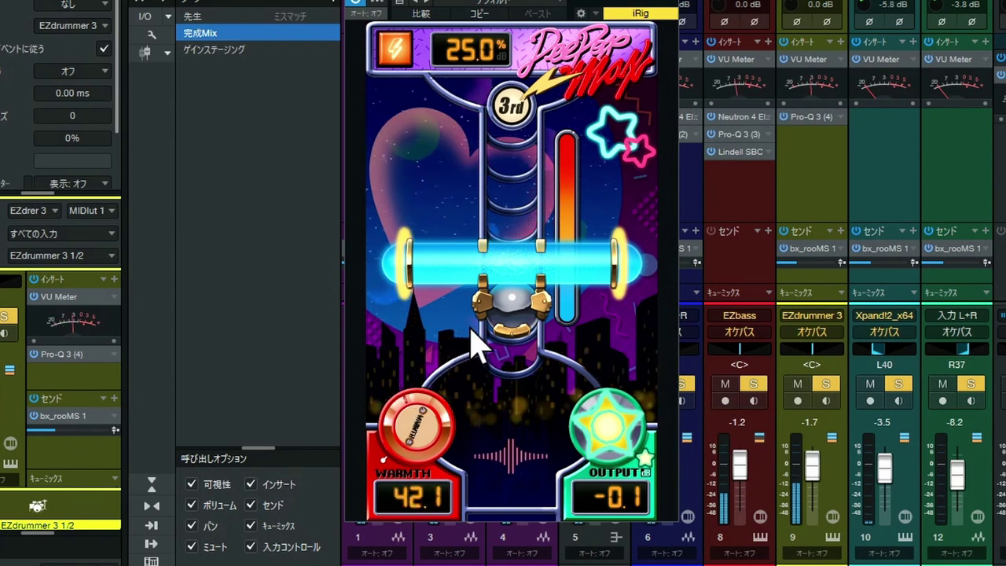
pyautogui.click(396, 47)
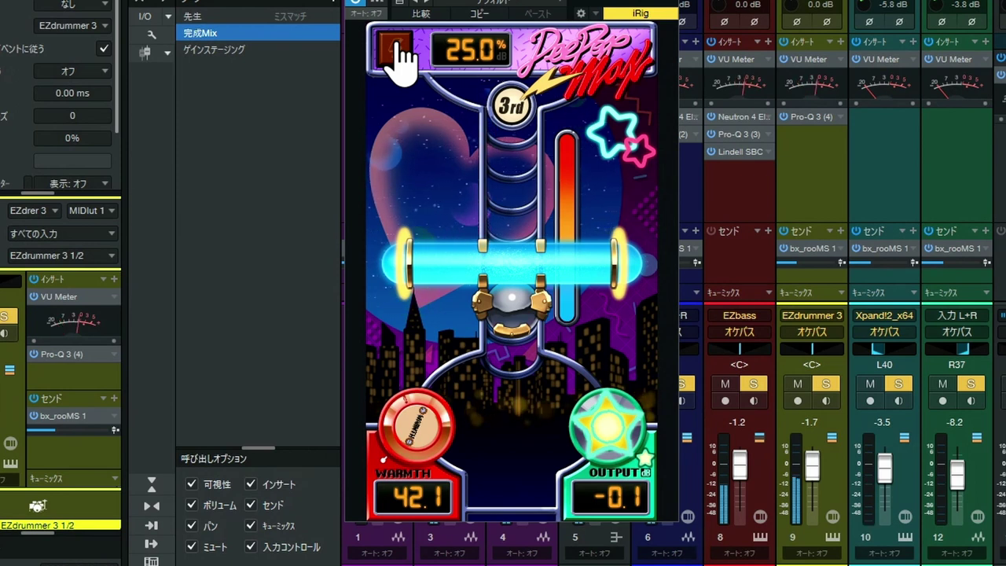
pyautogui.click(395, 47)
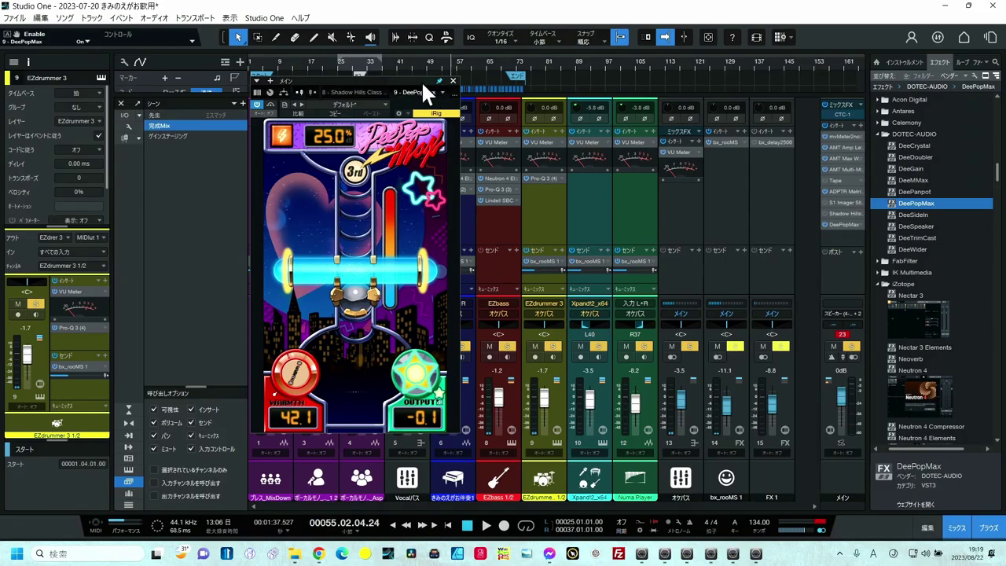
# Move DeePopMax aside, play the song, and set the vocal track's DeeDoubler to Amount 51 % and Delay 66 %.
pyautogui.moveTo(420, 80); pyautogui.dragTo(786, 79)
pyautogui.press('space')
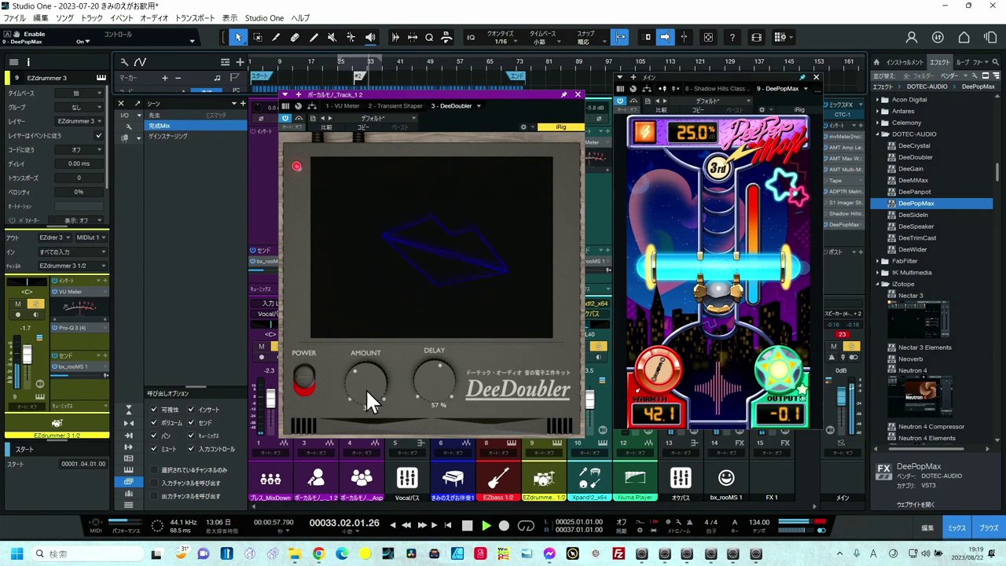
pyautogui.moveTo(367, 392); pyautogui.dragTo(365, 374)
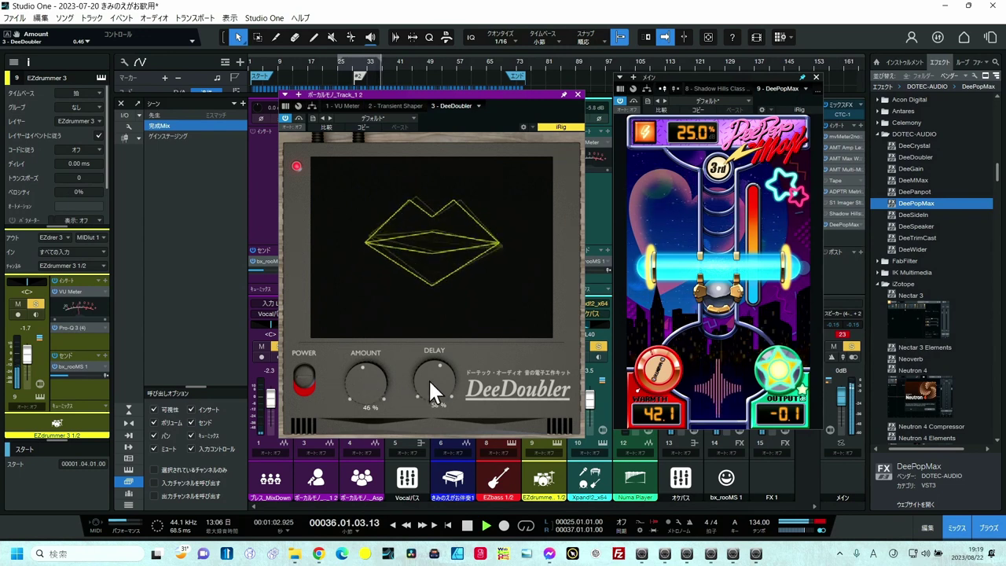
pyautogui.moveTo(428, 378); pyautogui.dragTo(430, 375)
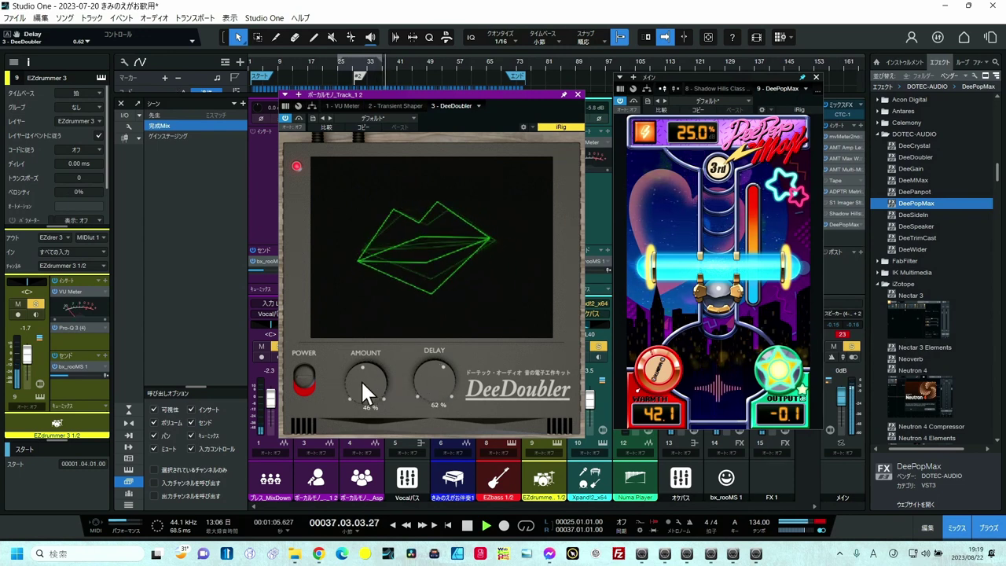
pyautogui.moveTo(360, 379); pyautogui.dragTo(361, 373)
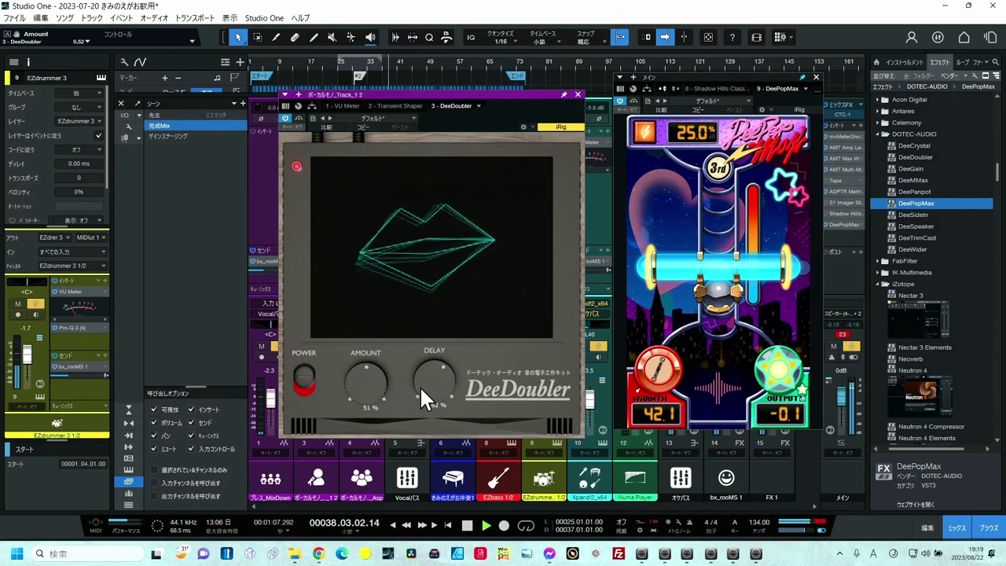
pyautogui.moveTo(422, 383); pyautogui.dragTo(423, 378)
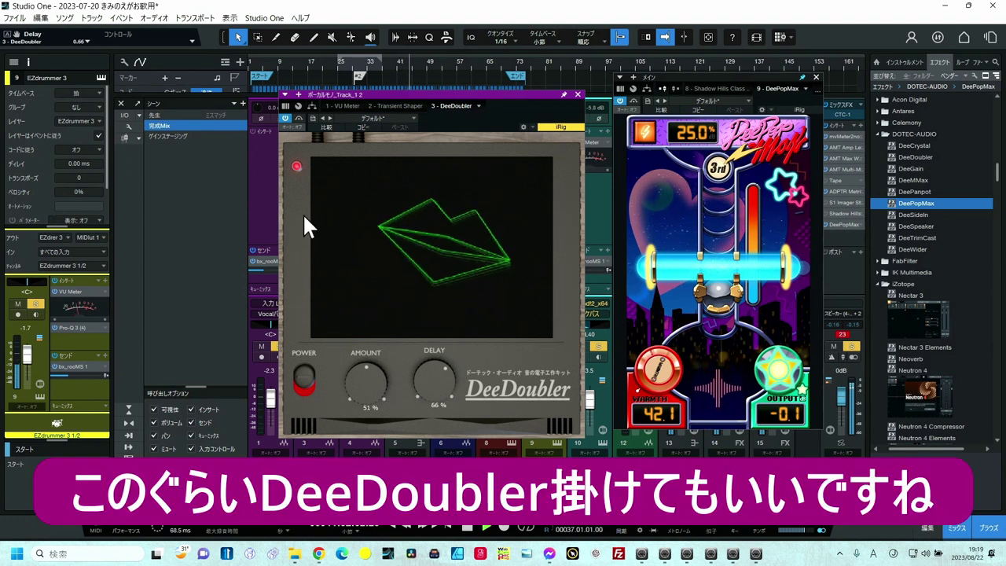
# Compare the vocal with DeeDoubler off and on, set its Amount to 54 %, and try lower Delay values, including 31 %.
pyautogui.click(303, 388)
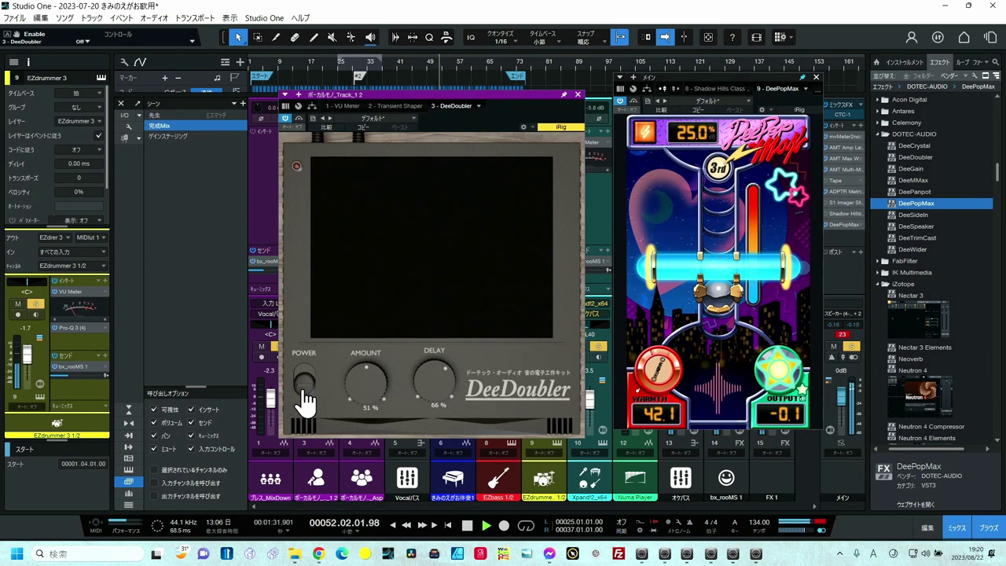
pyautogui.click(305, 388)
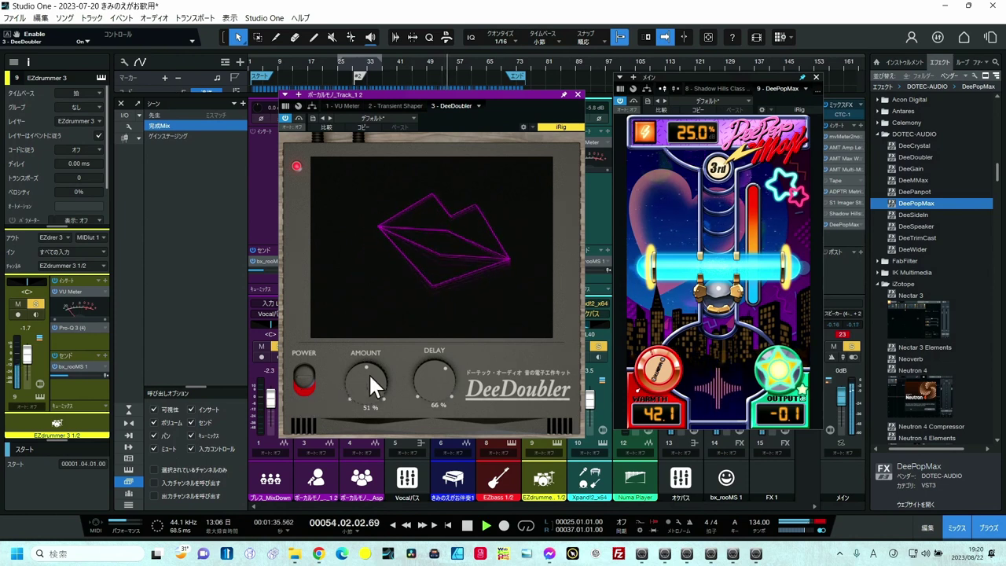
pyautogui.scroll(1, 368, 372)
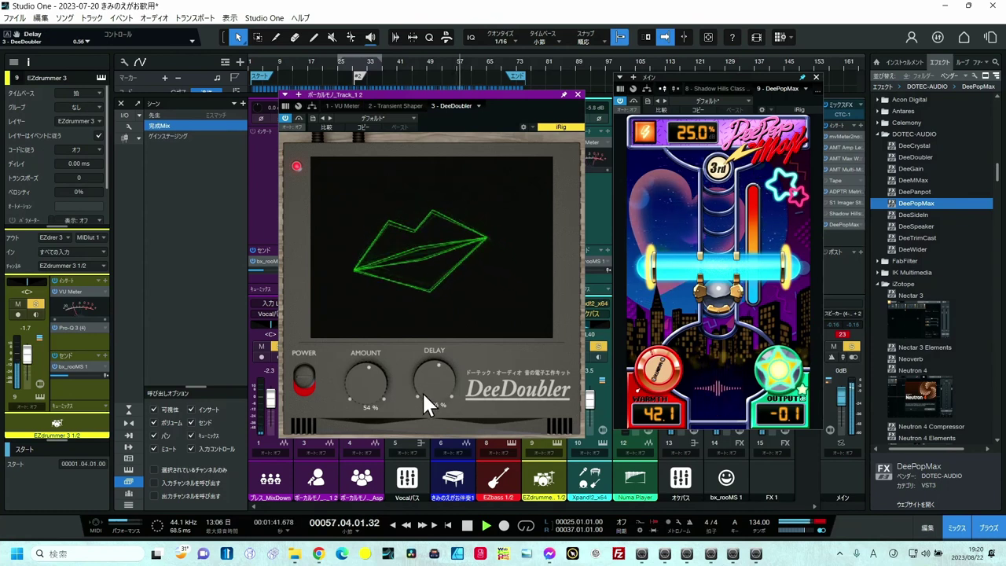
pyautogui.moveTo(422, 392); pyautogui.dragTo(418, 422)
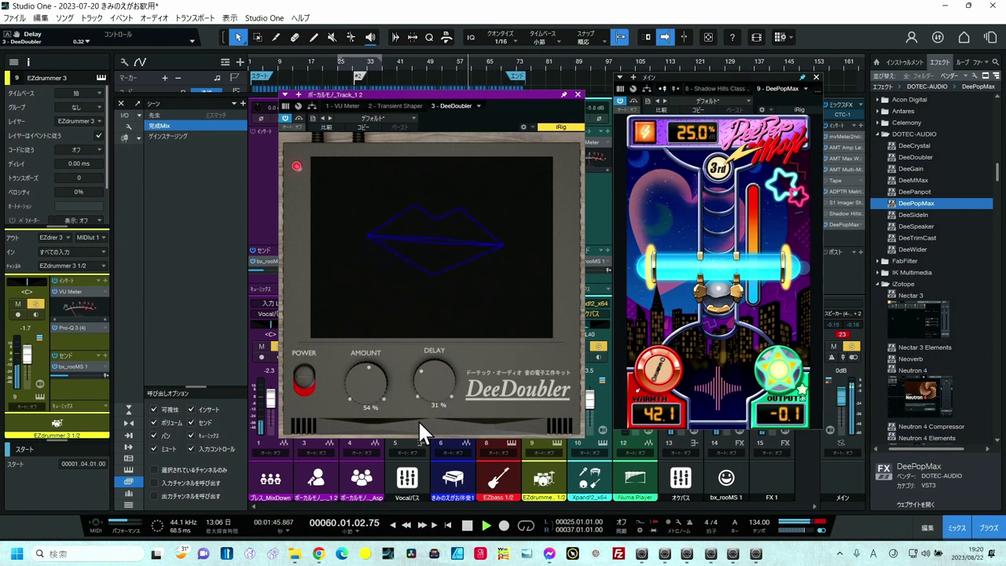
pyautogui.moveTo(419, 423)
pyautogui.mouseDown()
pyautogui.moveTo(416, 477)
pyautogui.moveTo(419, 406)
pyautogui.mouseUp()
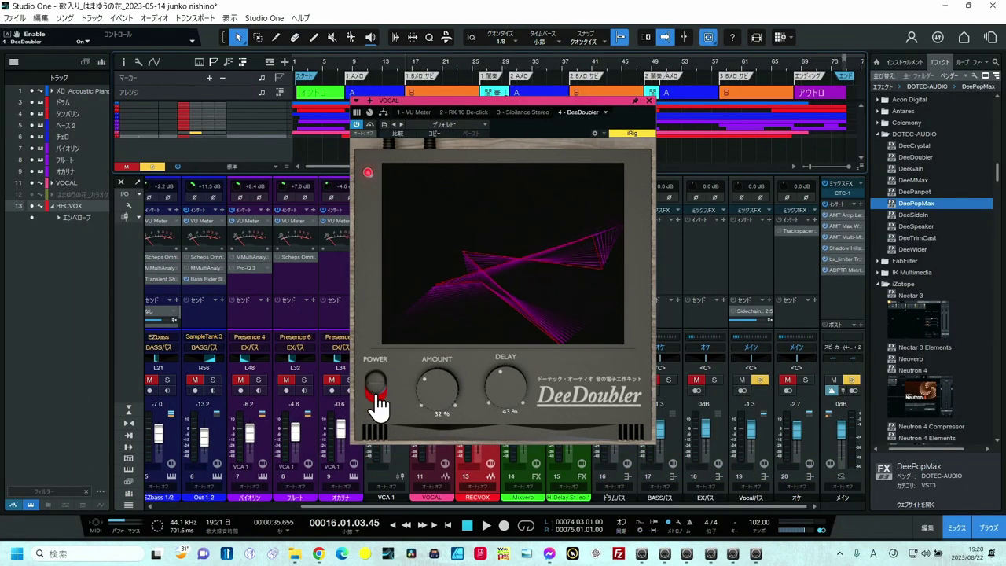
# Play from the first B section with the VOCAL track's DeeDoubler switched off, and switch it back on to compare.
pyautogui.click(377, 395)
pyautogui.doubleClick(406, 68)
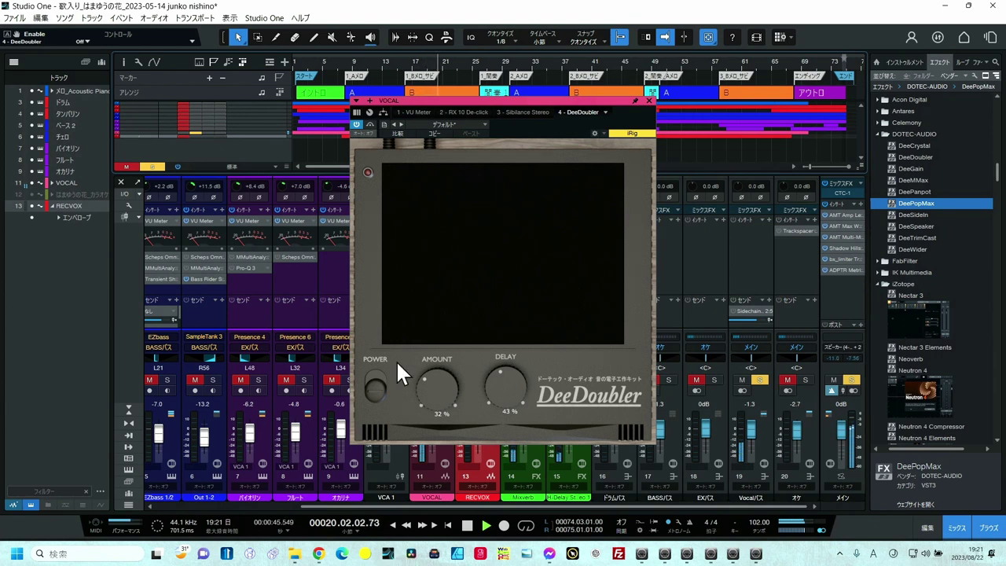
pyautogui.click(377, 387)
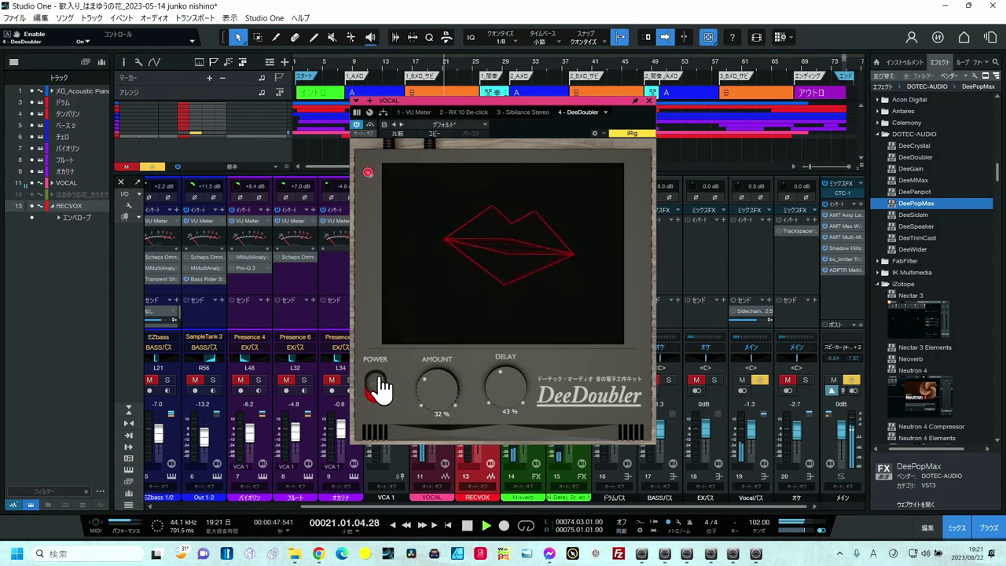
# Set the VOCAL track's DeeDoubler to Amount 36 % and Delay 47 %, and move its window off the mixer.
pyautogui.moveTo(422, 398); pyautogui.dragTo(429, 385)
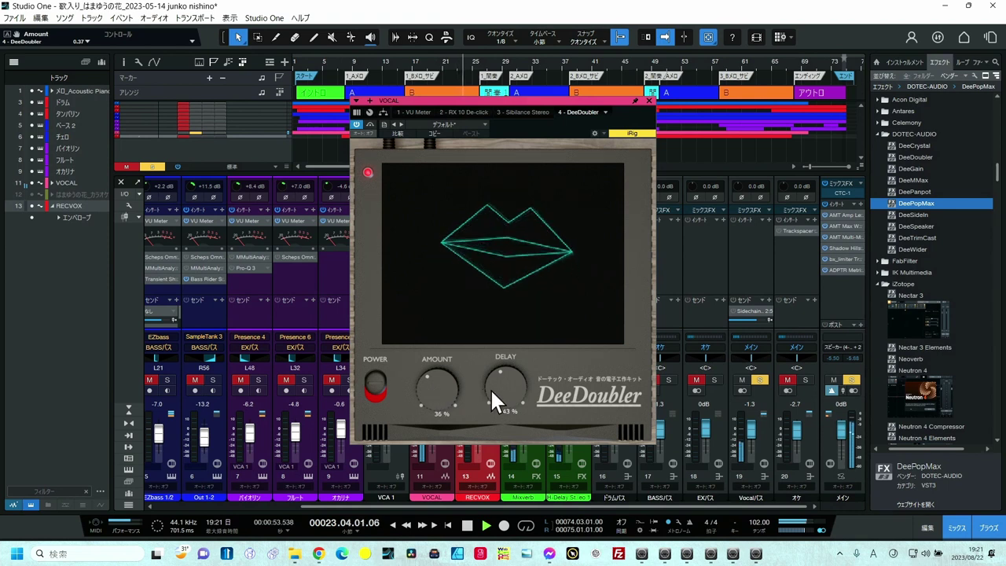
pyautogui.moveTo(490, 388); pyautogui.dragTo(490, 382)
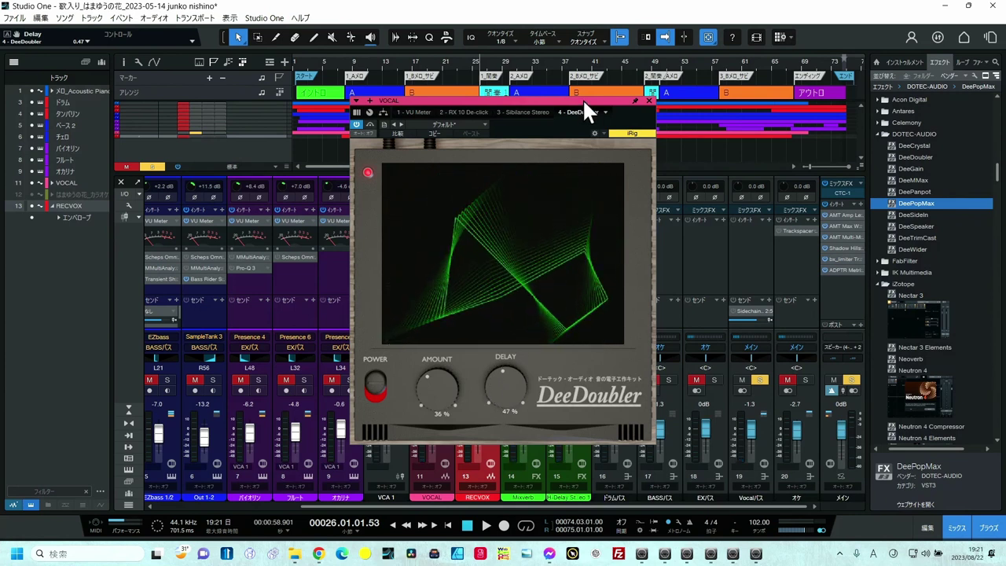
pyautogui.moveTo(585, 102); pyautogui.dragTo(911, 98)
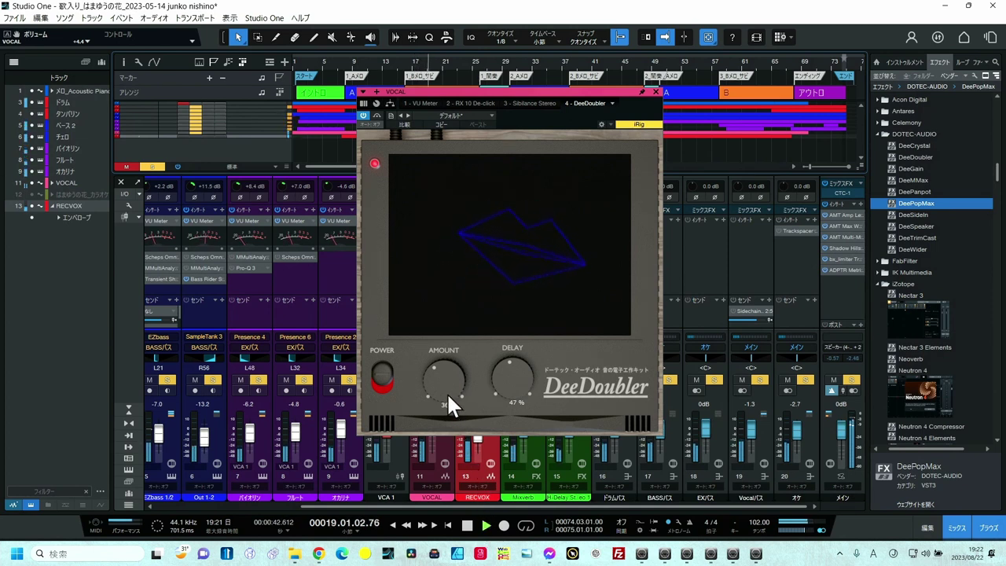
# With the full mix playing, try DeeDoubler Amounts of 58 % and 24 %, set Delay to 28 %, and fine-tune the Amount.
pyautogui.moveTo(443, 384); pyautogui.dragTo(448, 359)
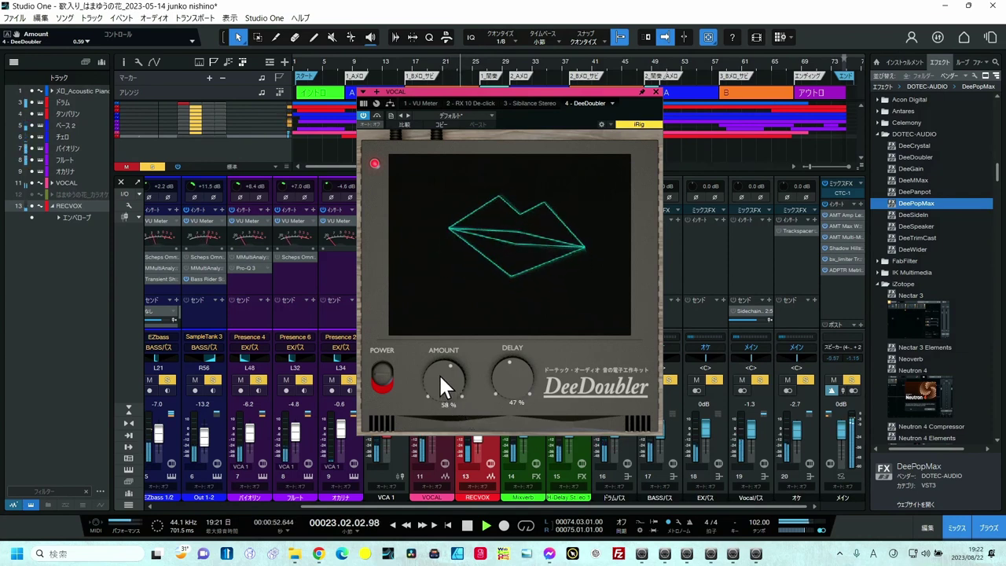
pyautogui.moveTo(438, 373); pyautogui.dragTo(432, 412)
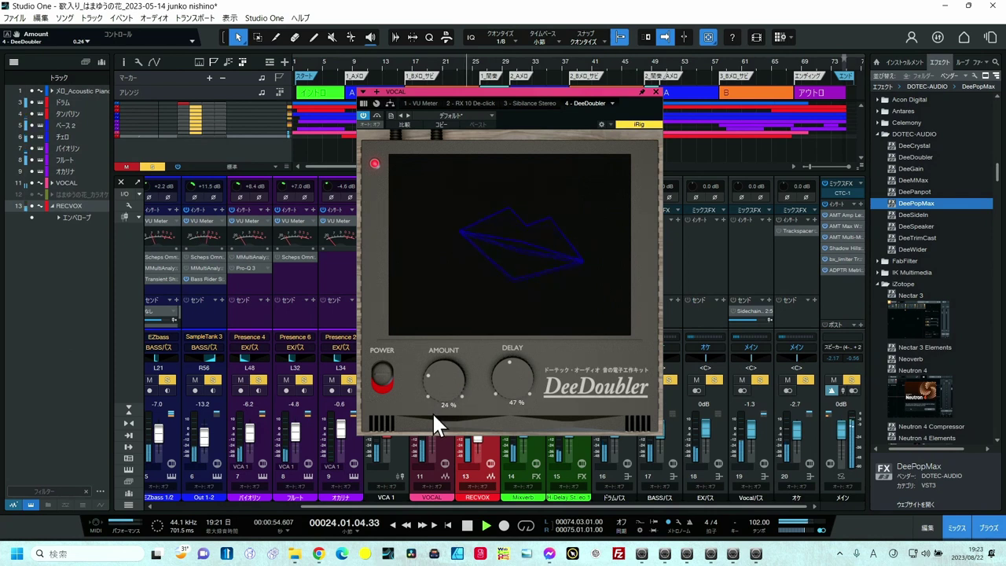
pyautogui.moveTo(515, 379); pyautogui.dragTo(517, 400)
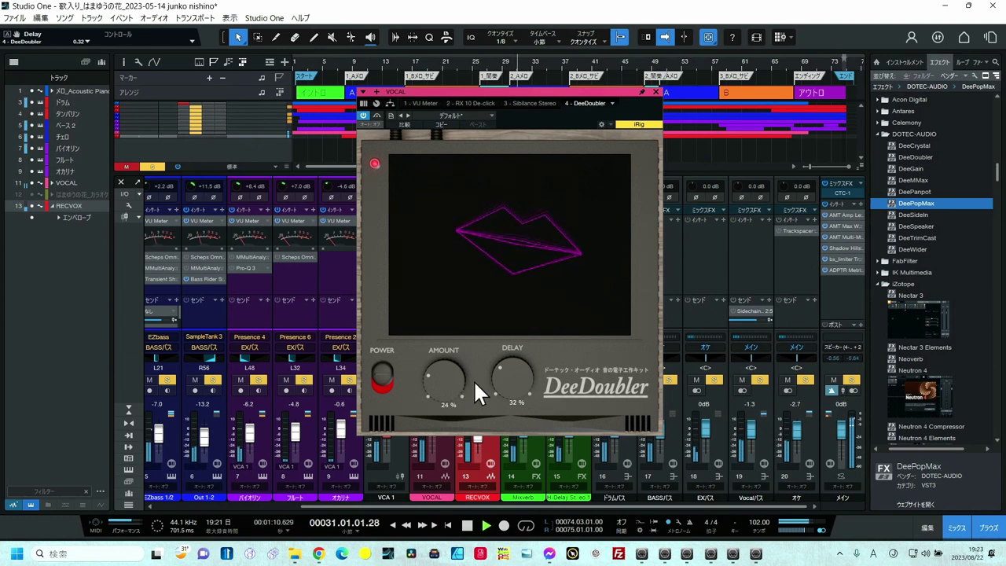
pyautogui.moveTo(498, 378); pyautogui.dragTo(497, 381)
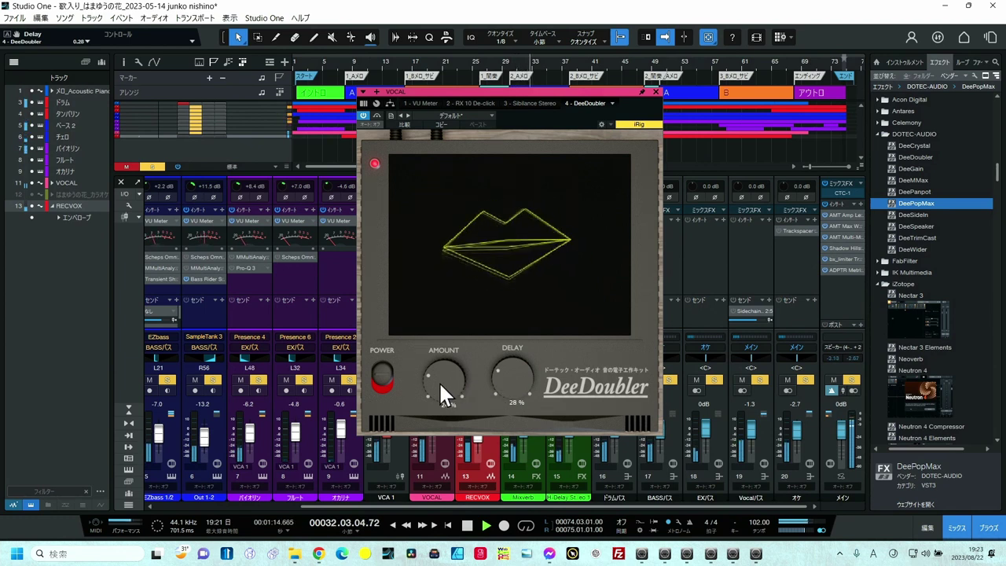
pyautogui.moveTo(438, 381); pyautogui.dragTo(442, 362)
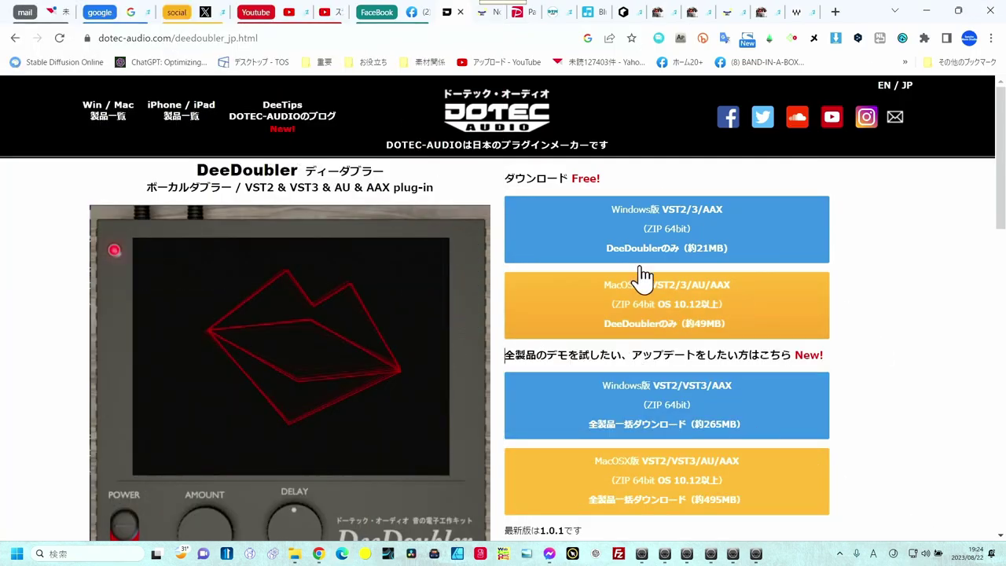
# Open DOTEC-AUDIO's Win/Mac product list, browse the plug-ins, view the DeeMax product page, and return to the list.
pyautogui.click(120, 125)
pyautogui.scroll(-3, 184, 330)
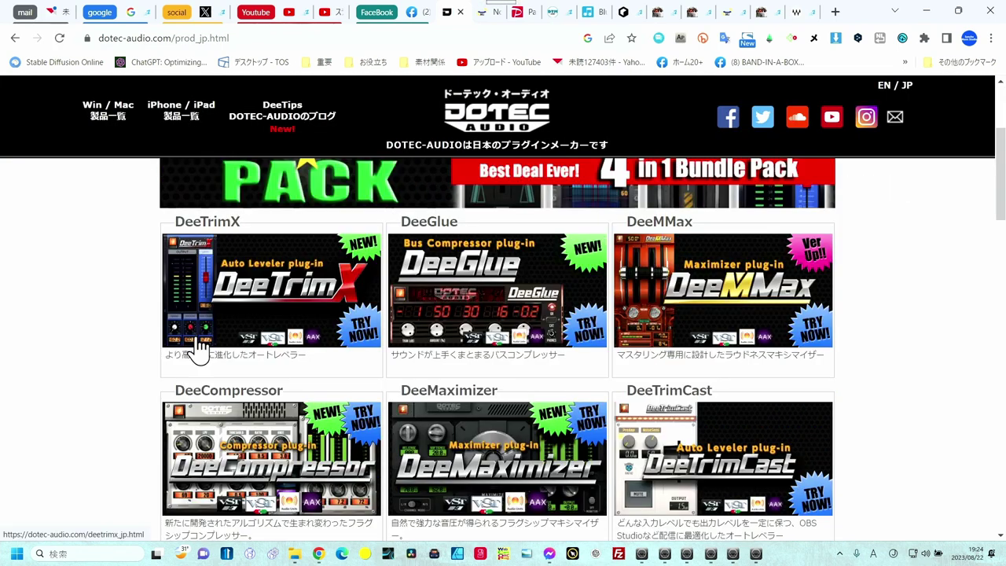
pyautogui.scroll(-1, 200, 348)
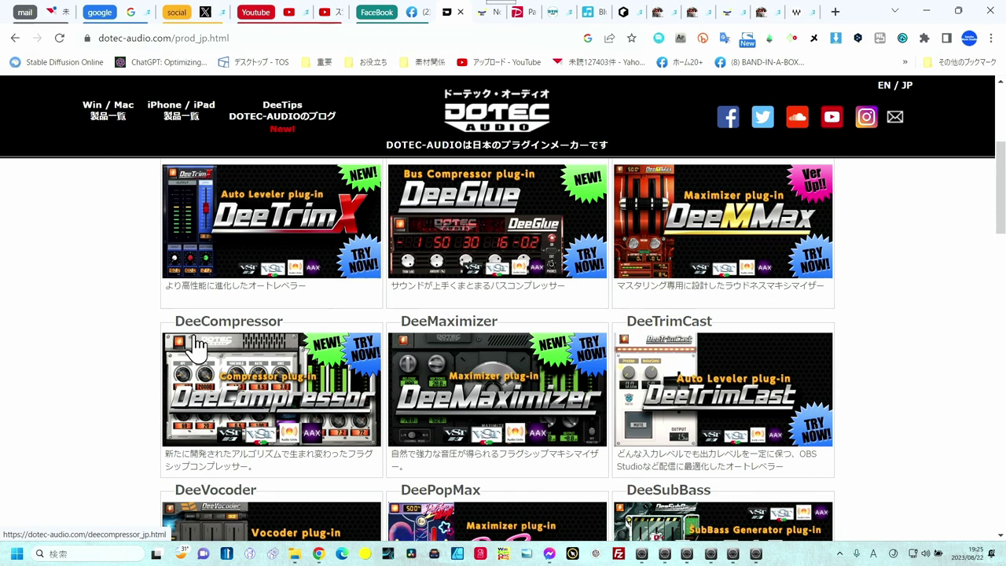
pyautogui.scroll(-1, 197, 343)
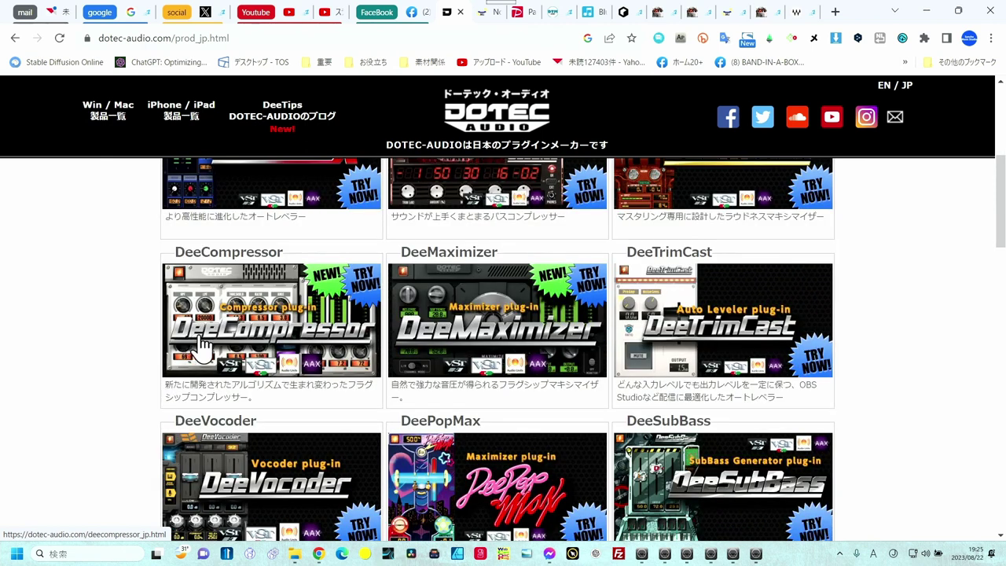
pyautogui.scroll(-6, 414, 343)
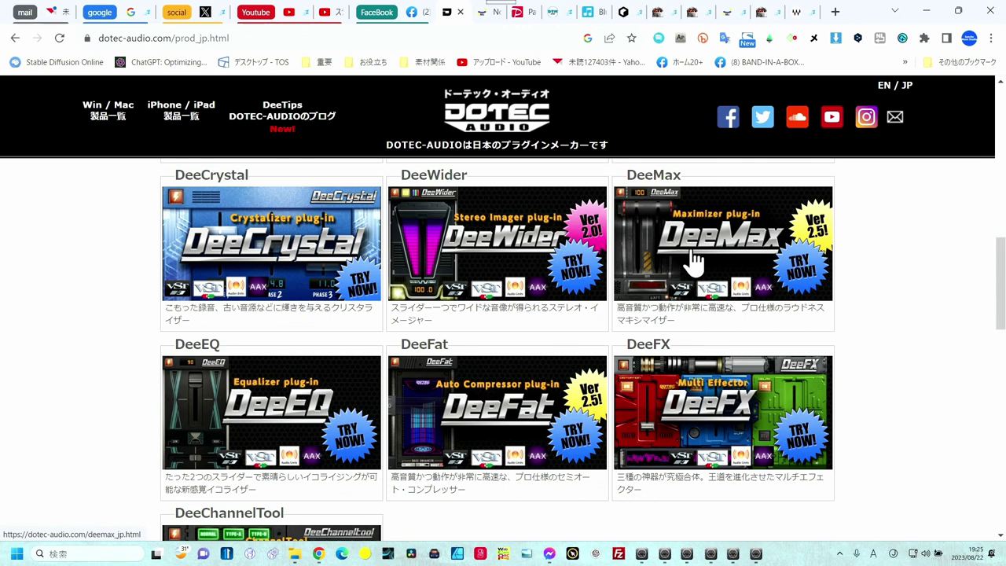
pyautogui.click(693, 263)
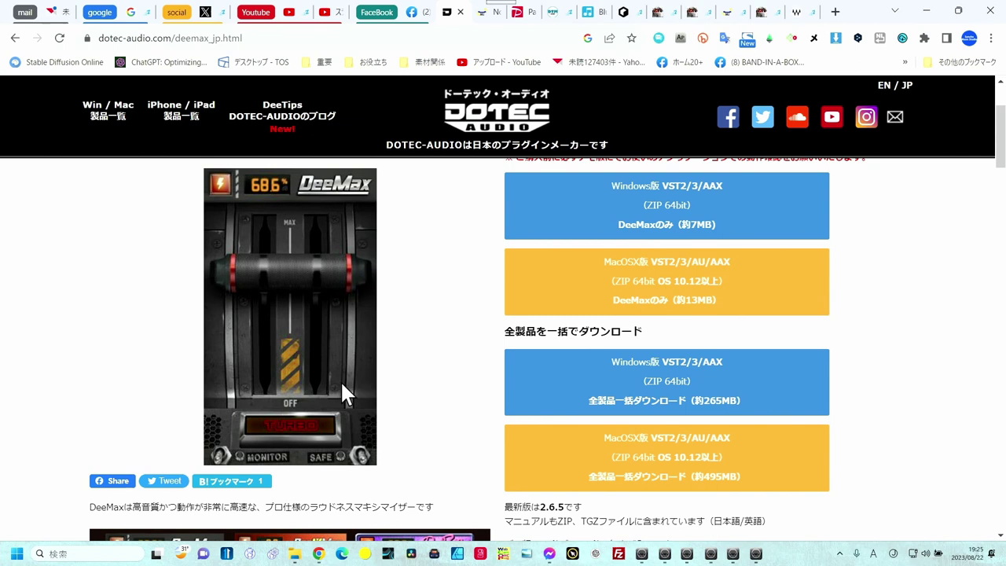
pyautogui.hotkey('alt', 'Left')
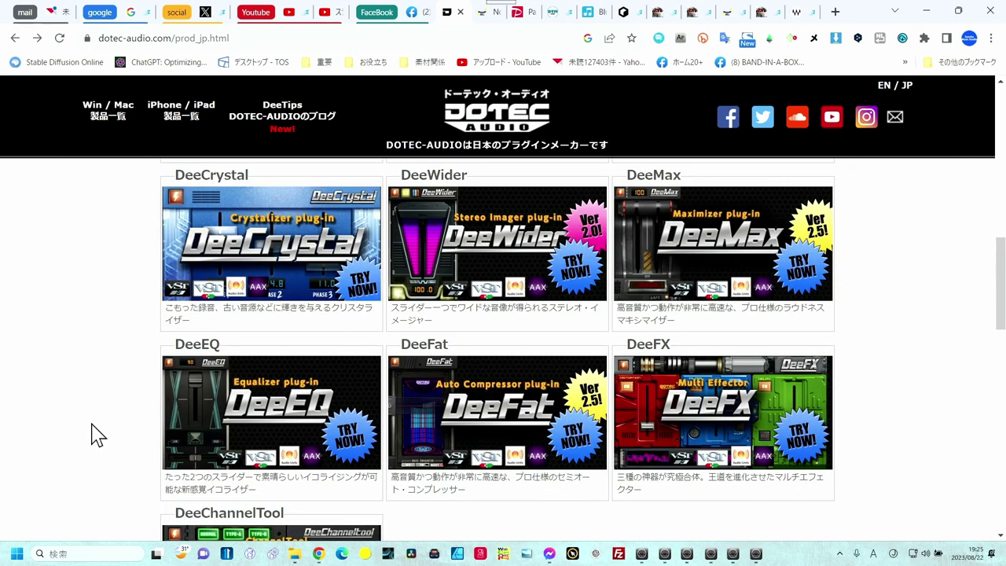
# Browse the free plug-ins in the product list, from DeeDoubler and DeeMute down to DeeSpeaker.
pyautogui.click(275, 429)
pyautogui.scroll(-4, 157, 438)
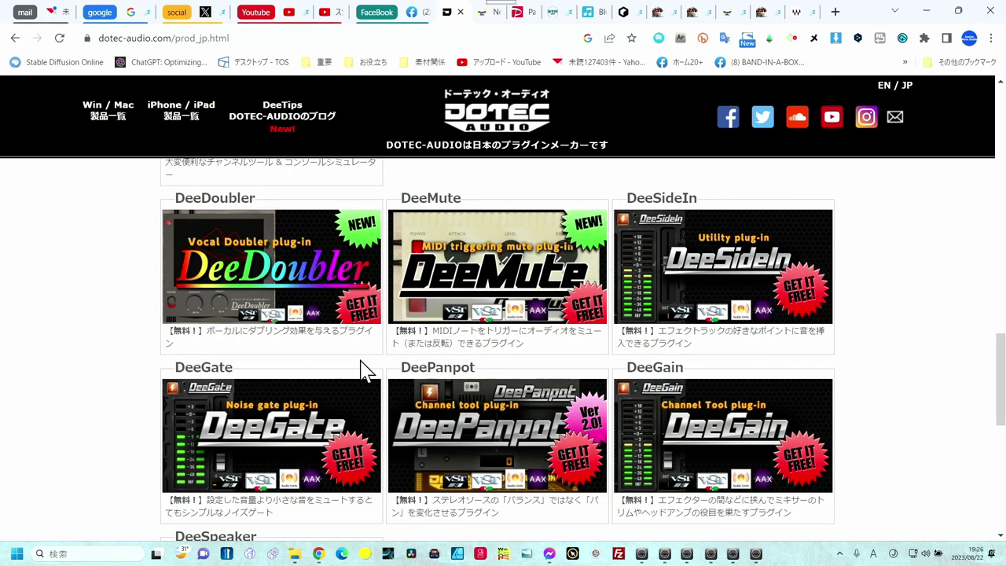
pyautogui.scroll(-2, 364, 371)
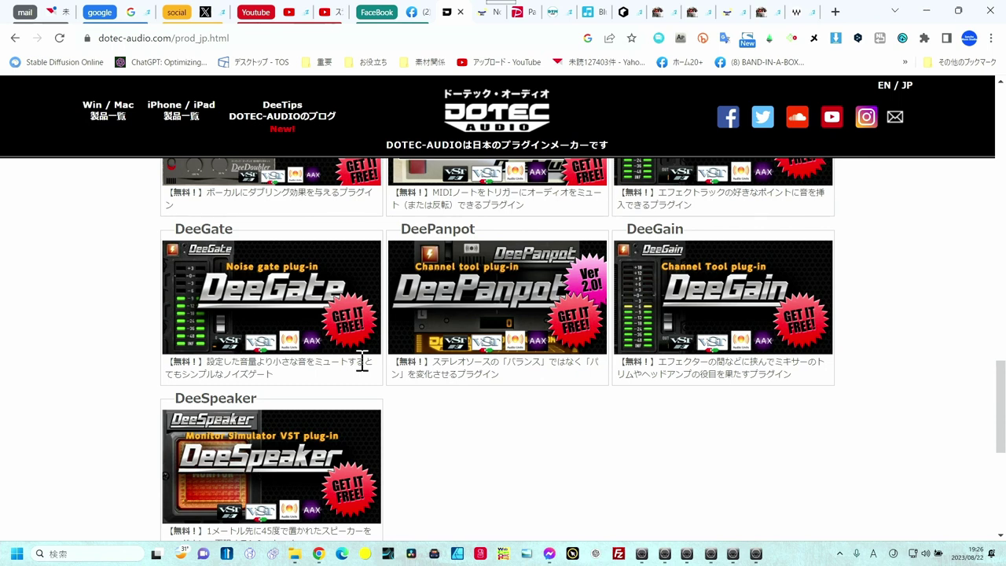
pyautogui.scroll(-1, 361, 360)
pyautogui.scroll(3, 361, 370)
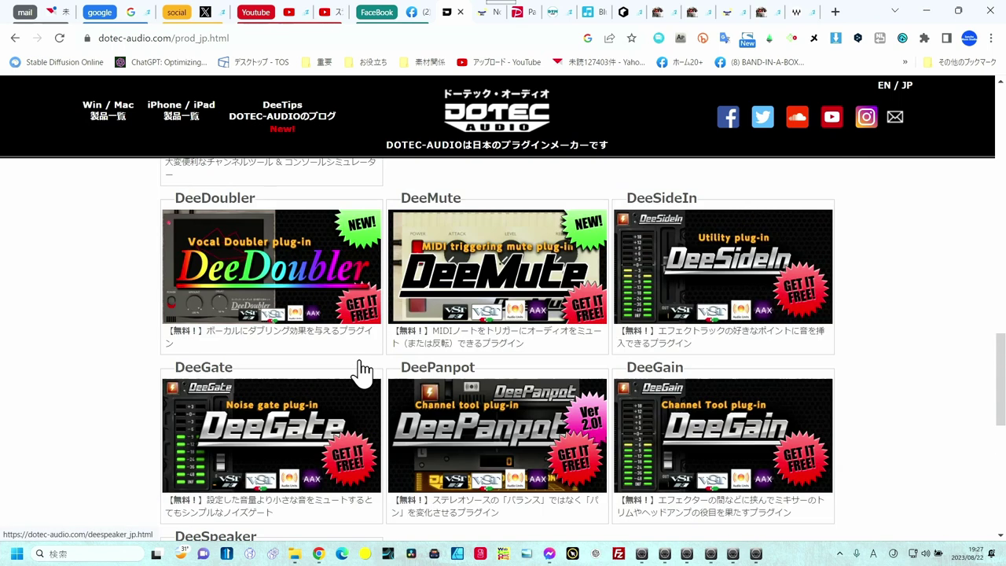